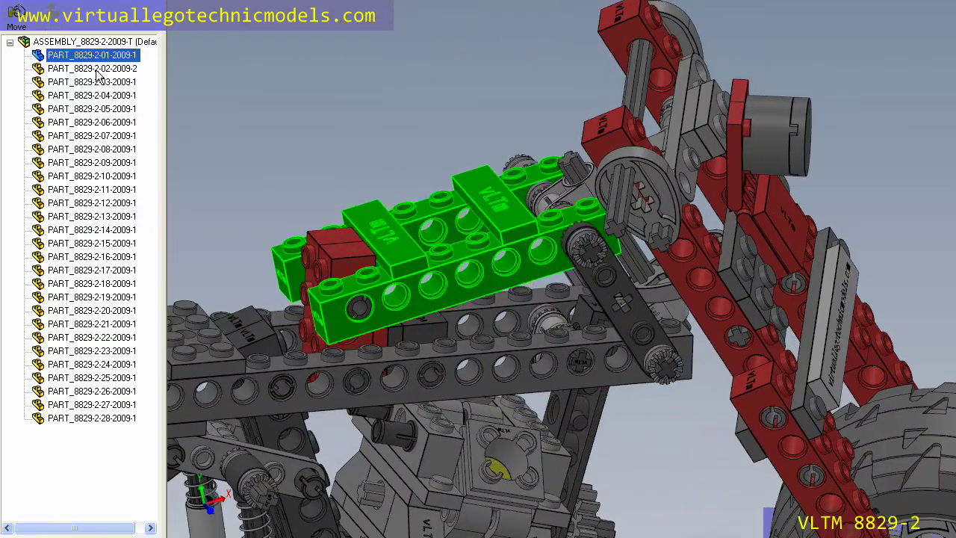
pyautogui.click(97, 70)
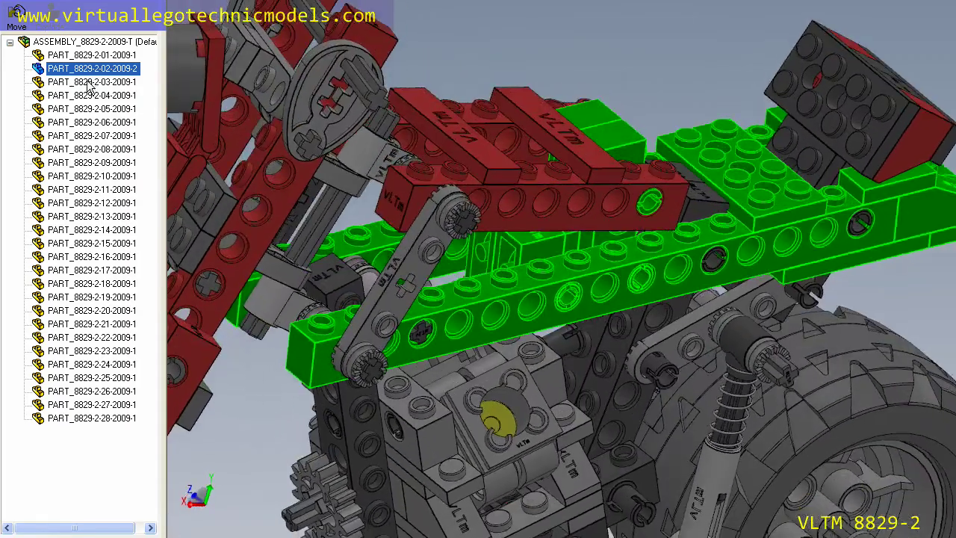
pyautogui.click(87, 82)
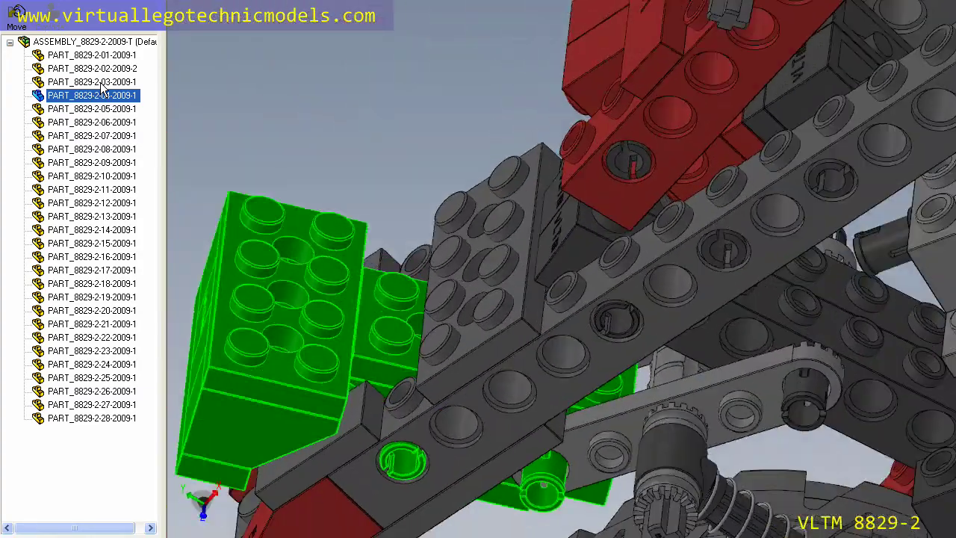
pyautogui.click(103, 110)
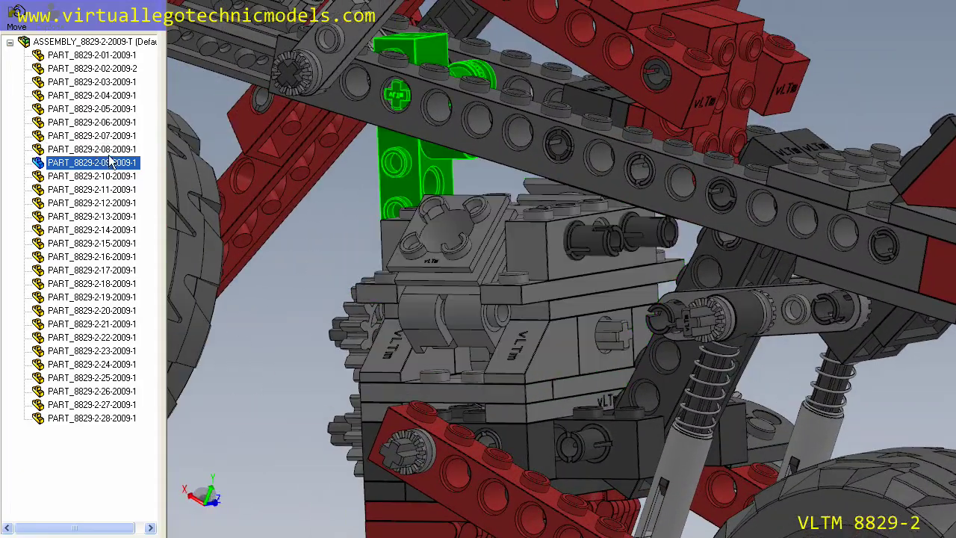
pyautogui.click(109, 162)
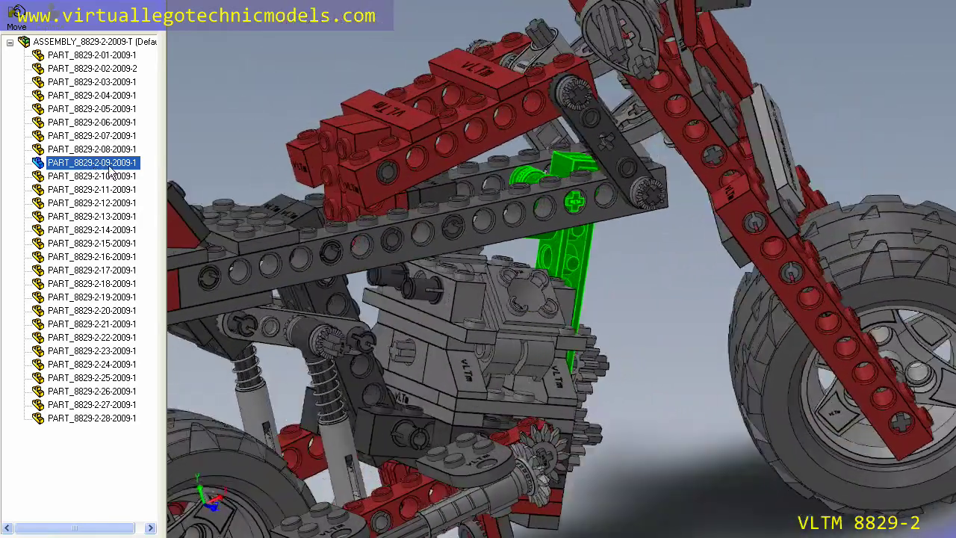
pyautogui.click(110, 178)
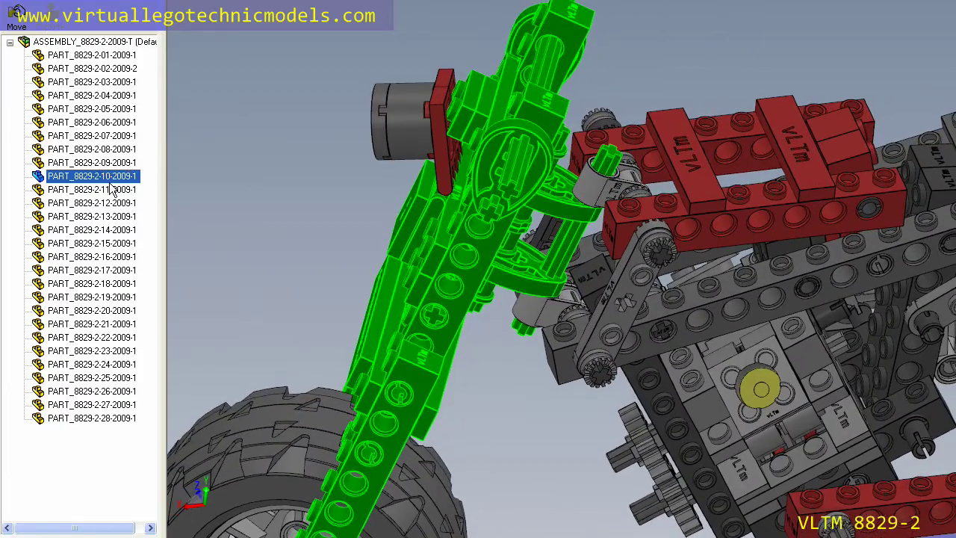
pyautogui.click(112, 191)
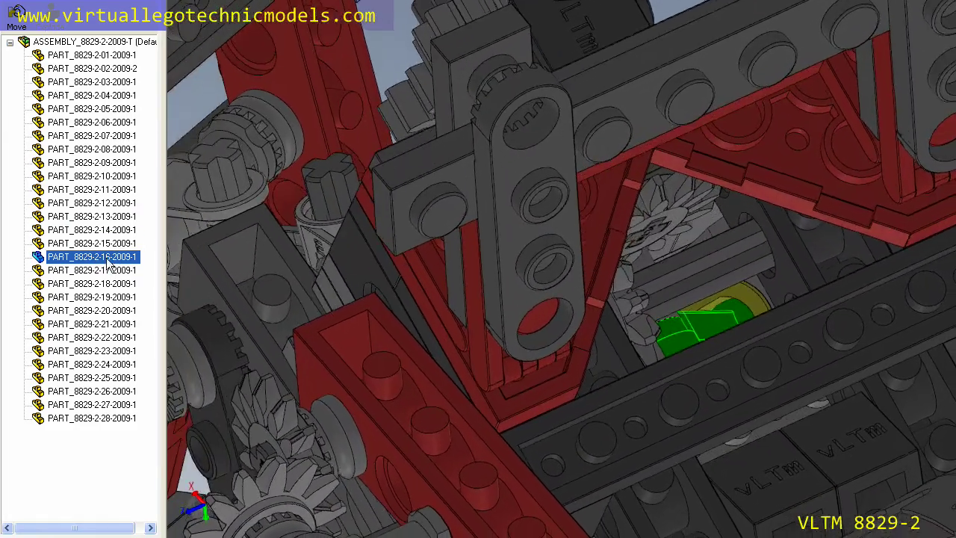
pyautogui.click(101, 272)
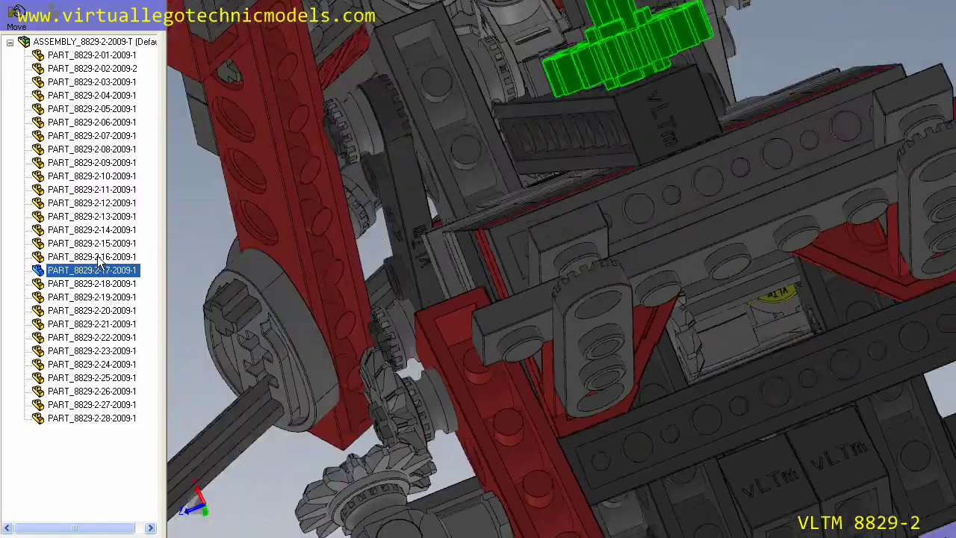